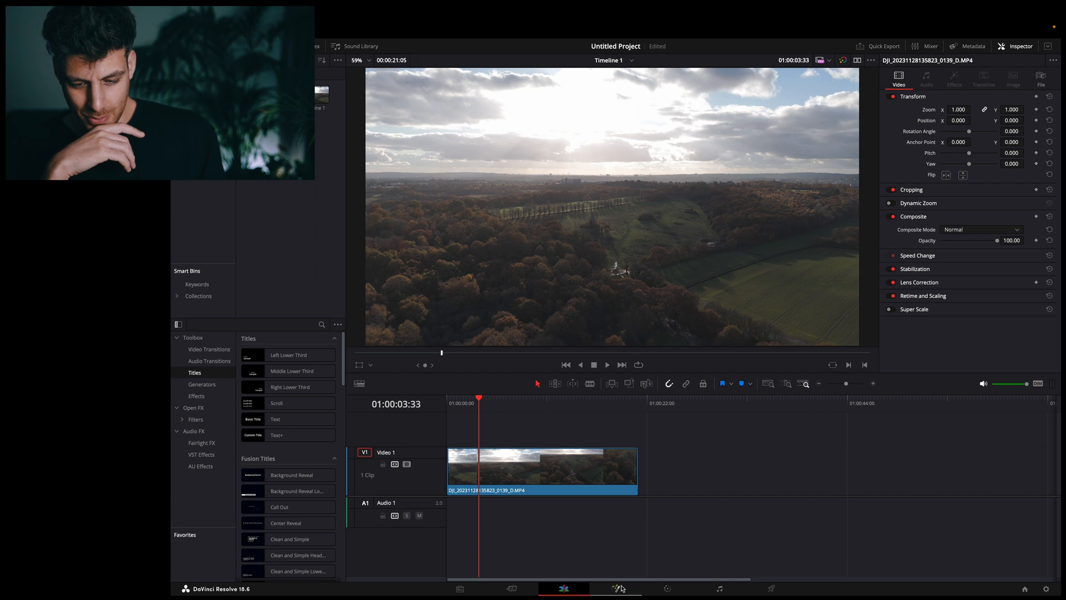
- Open the drone clip in the Fusion workspace and reposition its MediaIn1 and MediaOut1 nodes together in the node graph
left_click(619, 587)
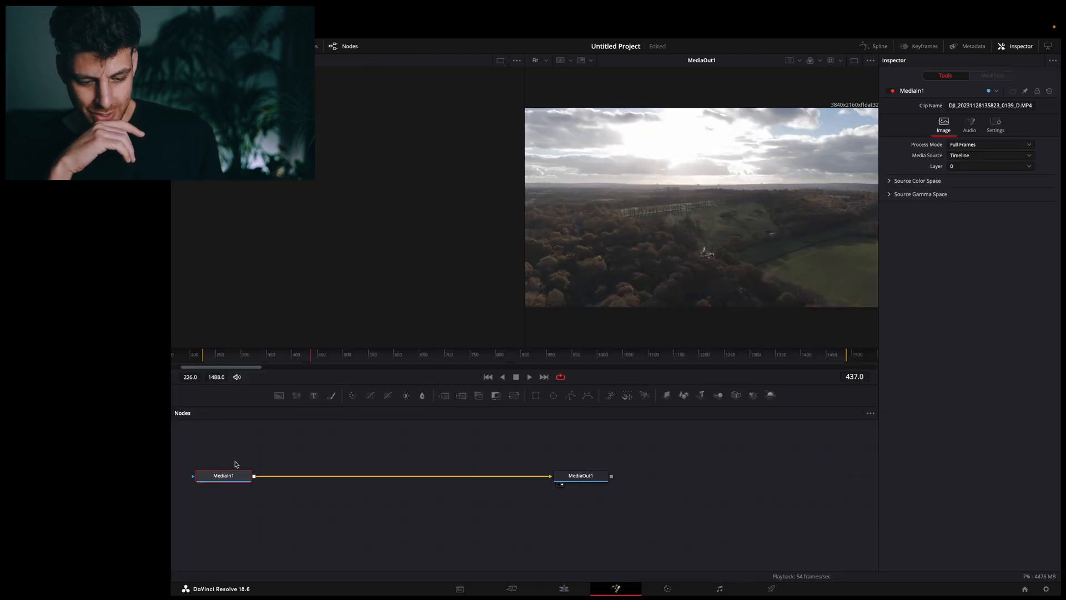
left_click_drag(233, 460, 614, 520)
left_click_drag(589, 481, 743, 526)
left_click(617, 478)
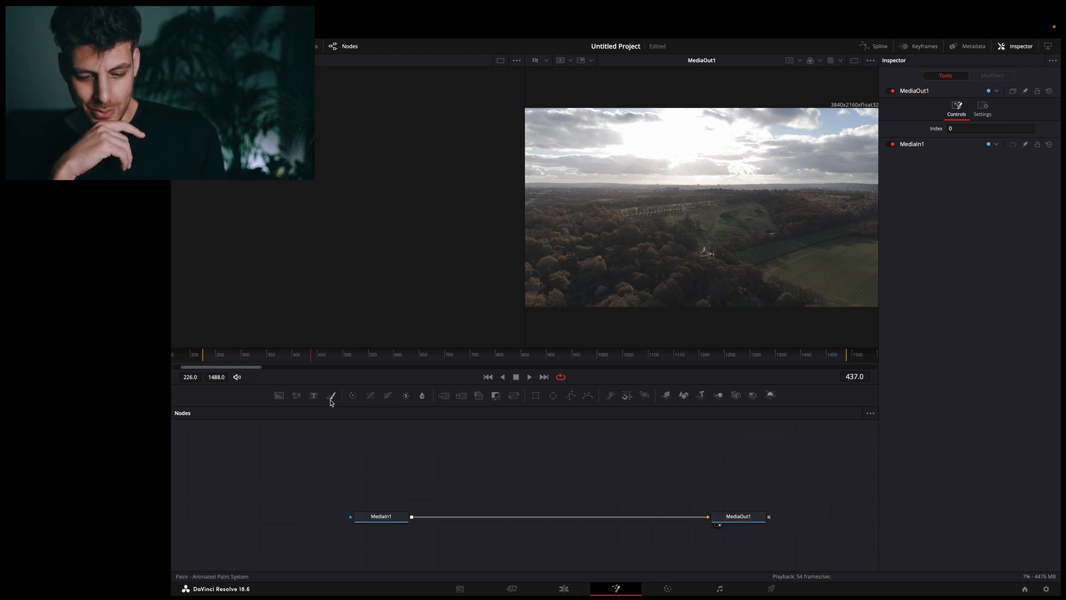
- Add a text node above the connection between MediaIn1 and MediaOut1 and enter the text FLY
left_click_drag(315, 397, 559, 472)
left_click(948, 187)
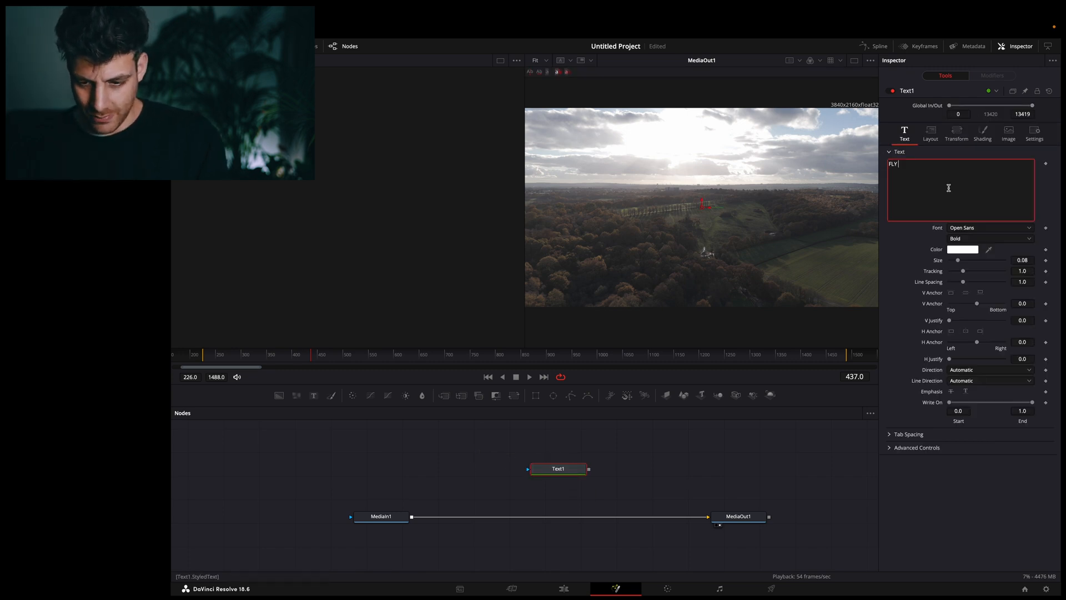
- Set the FLY text's font to Bebas Neue and its size to about 0.13
left_click(966, 229)
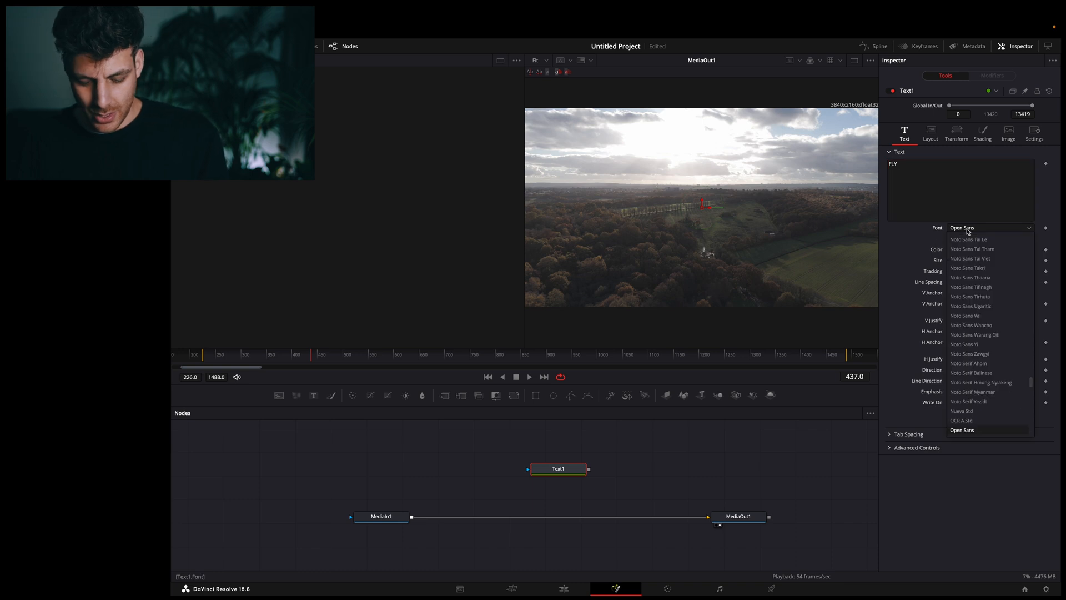
key("b")
key("s")
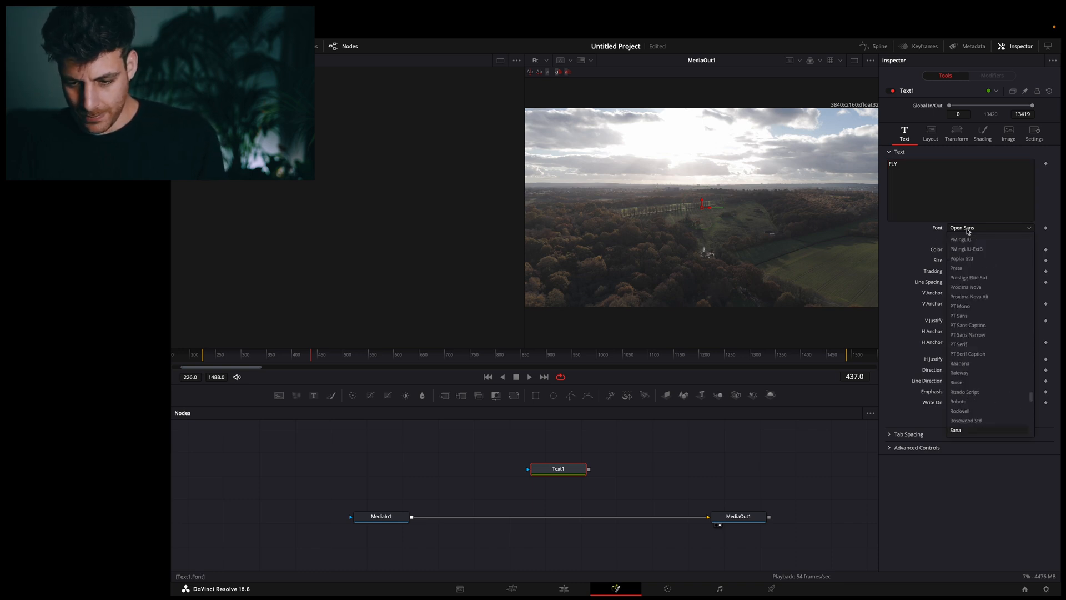
left_click(967, 229)
key("b")
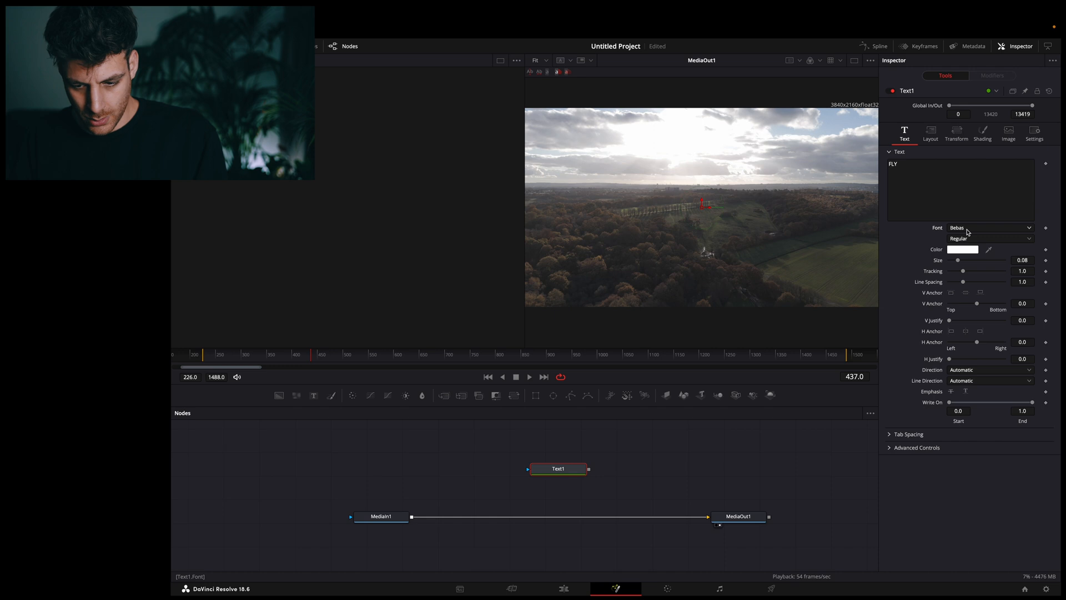
left_click(968, 229)
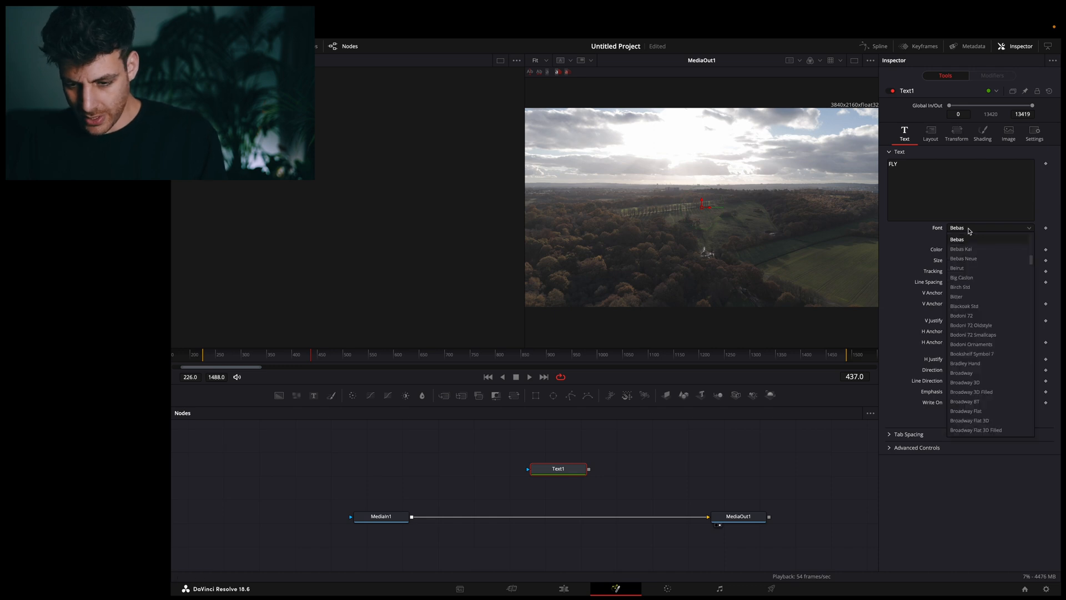
scroll(967, 252, "down", 1)
left_click(970, 250)
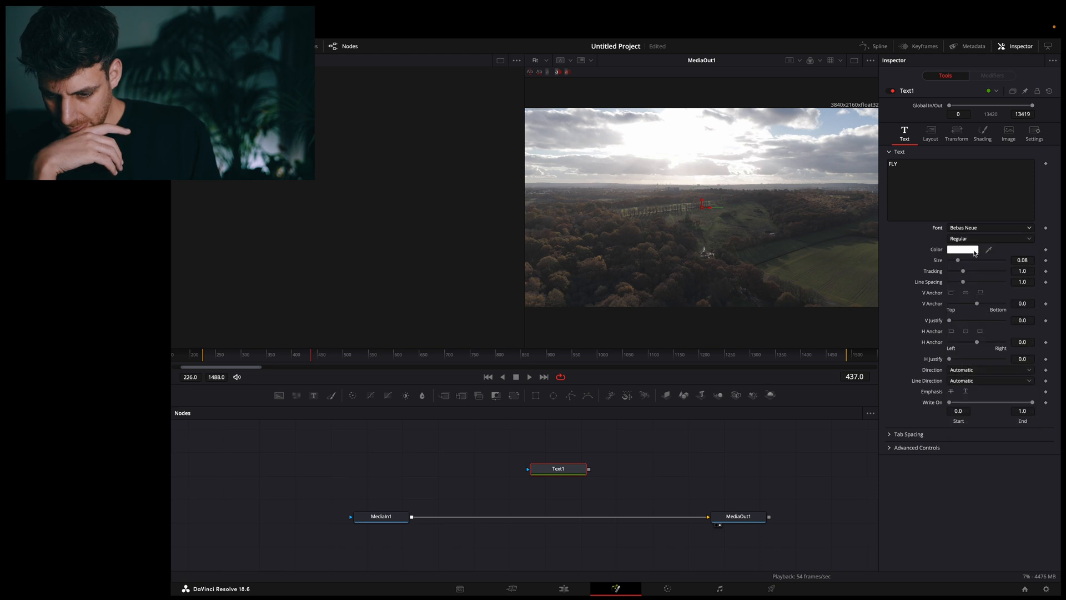
left_click_drag(960, 262, 966, 262)
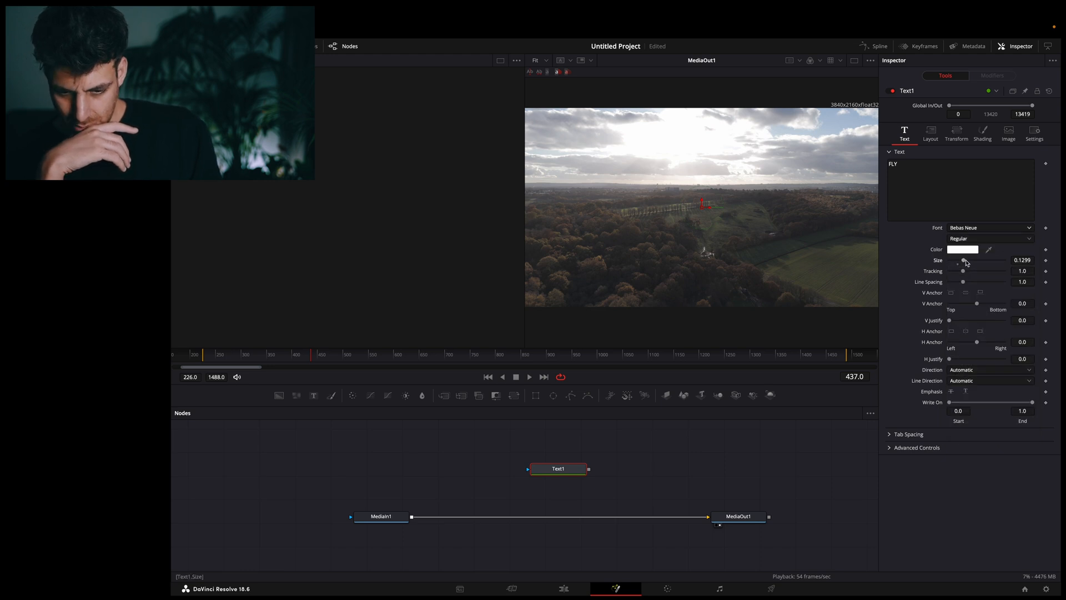
- Merge the Text1 node over the MediaIn1 footage and preview the title at a further frame of the clip
left_click_drag(561, 473, 540, 460)
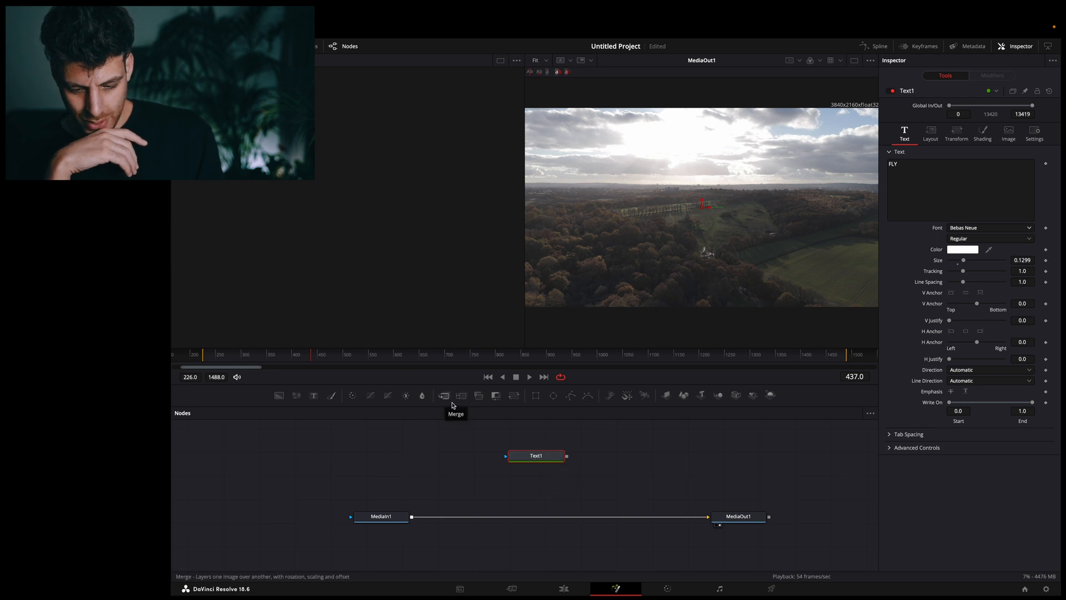
left_click_drag(567, 457, 411, 518)
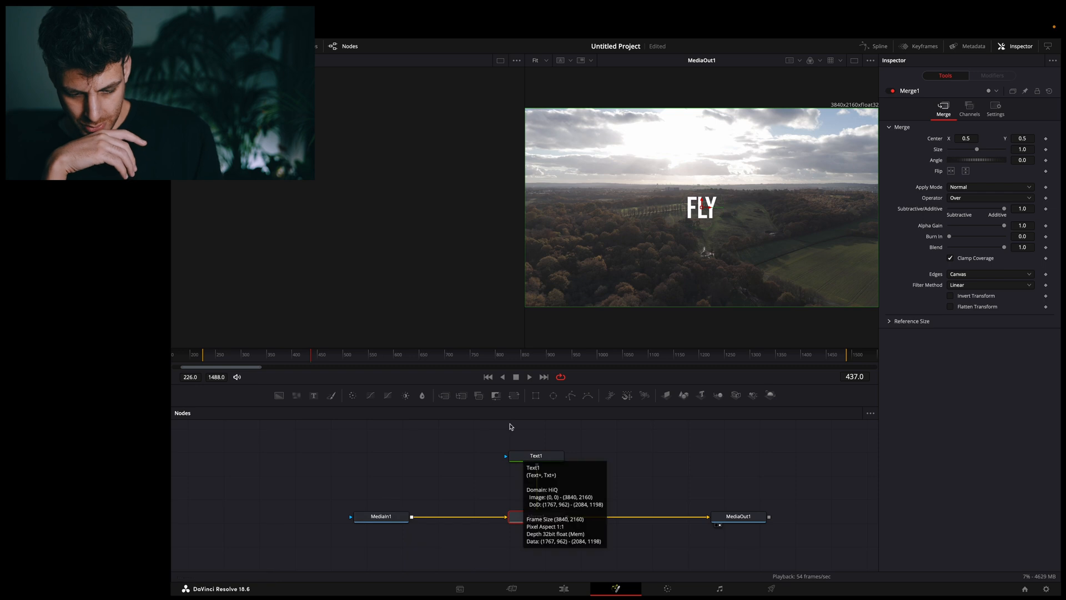
left_click_drag(522, 359, 550, 358)
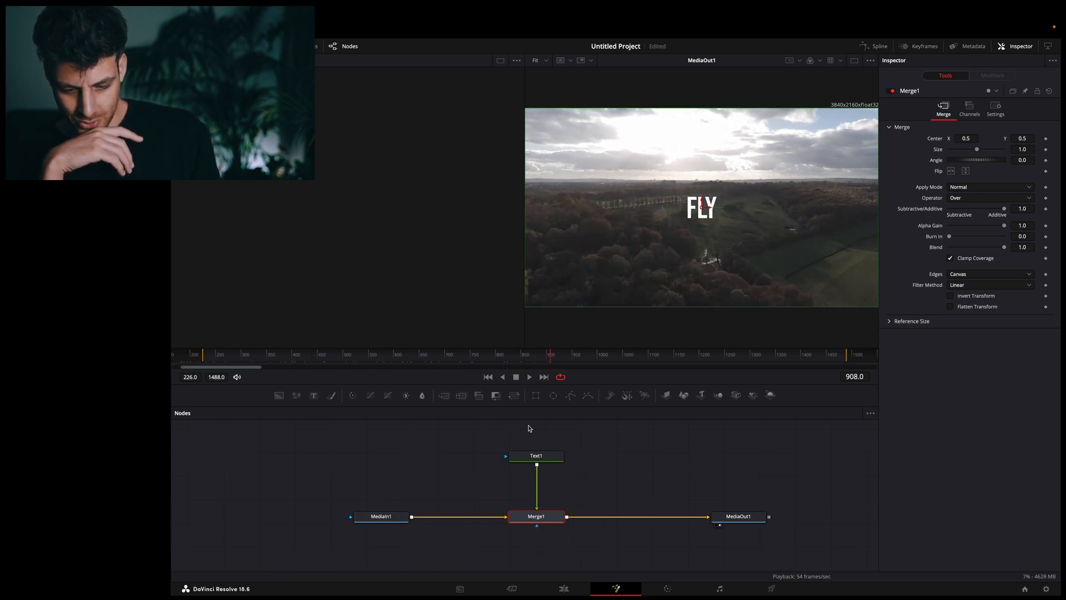
- Enlarge the FLY text to a size of about 0.244 and scrub through the clip to check it
left_click(536, 455)
mouse_move(968, 262)
left_mouse_down()
mouse_move(994, 262)
mouse_move(975, 262)
left_mouse_up()
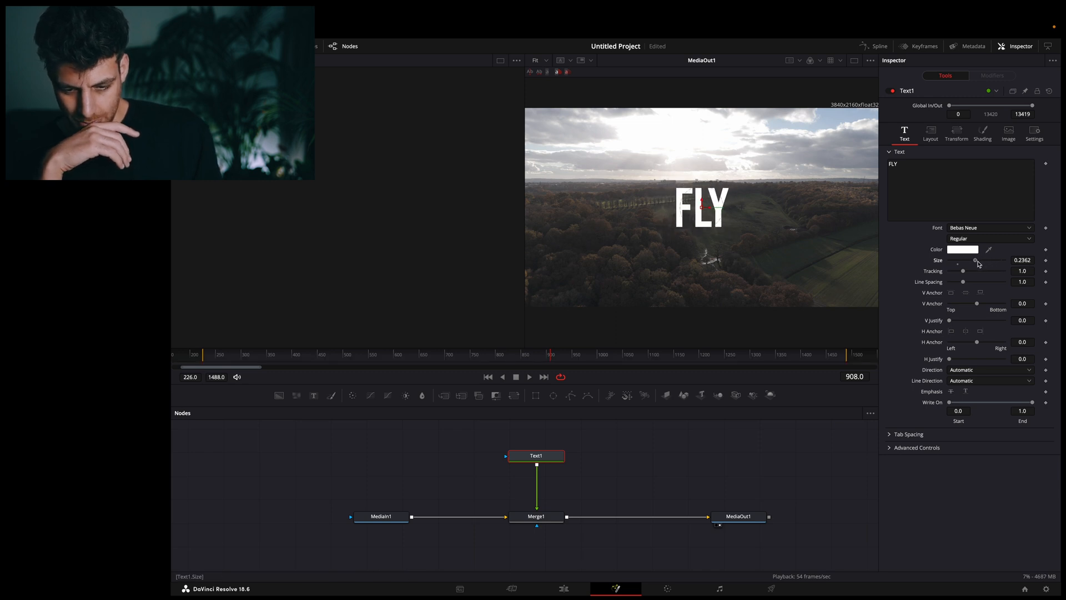
left_click(533, 360)
left_click_drag(531, 358, 854, 354)
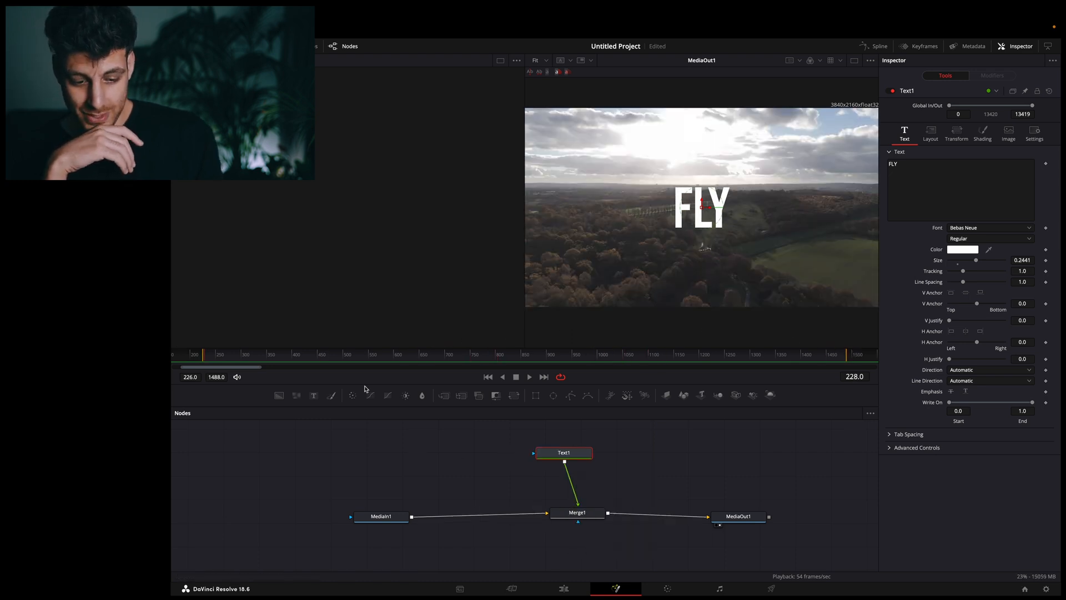
left_click(527, 355)
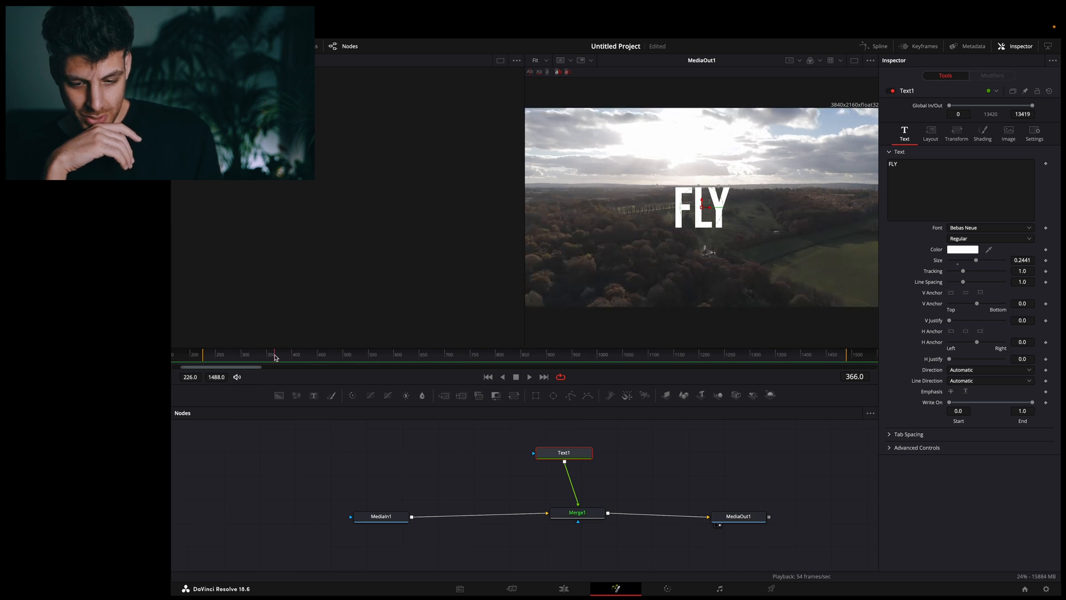
left_click(515, 485)
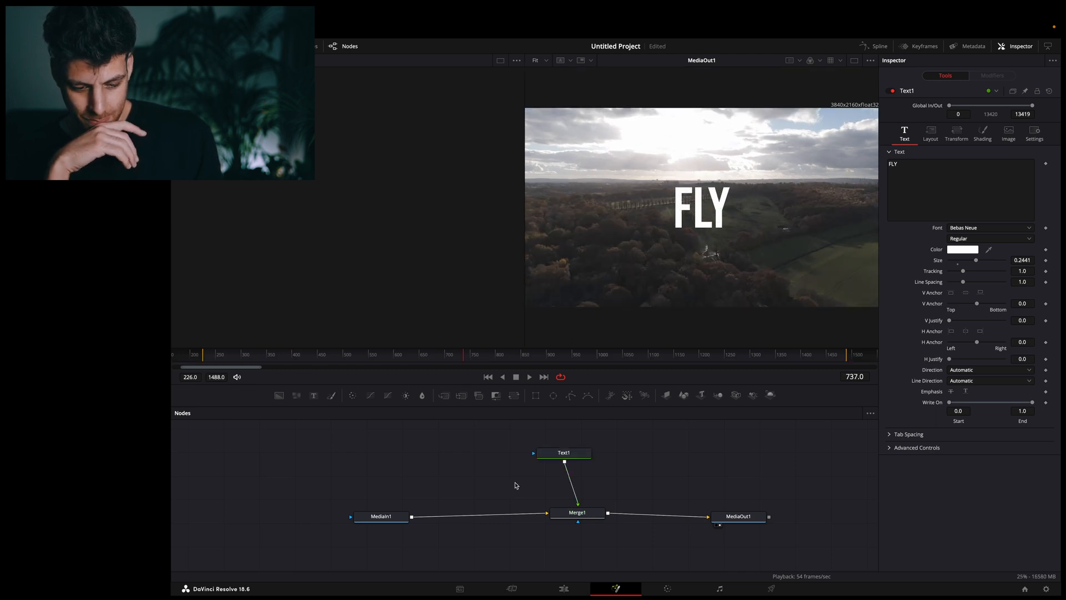
- View MediaIn1, Text1 and MediaIn1 again in the first viewer beside the MediaOut1 output
left_click(379, 517)
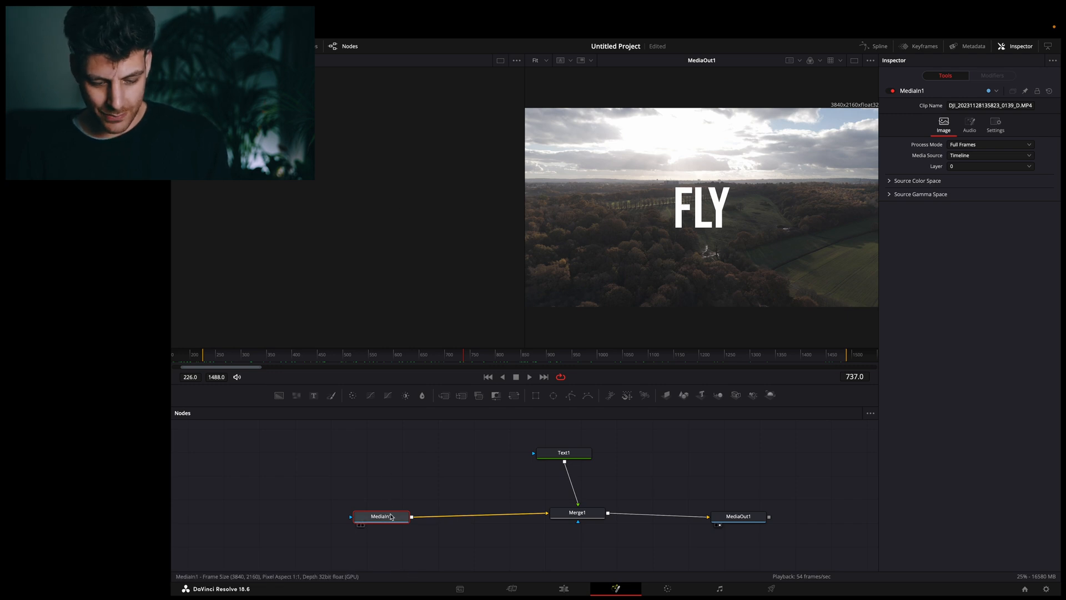
key("1")
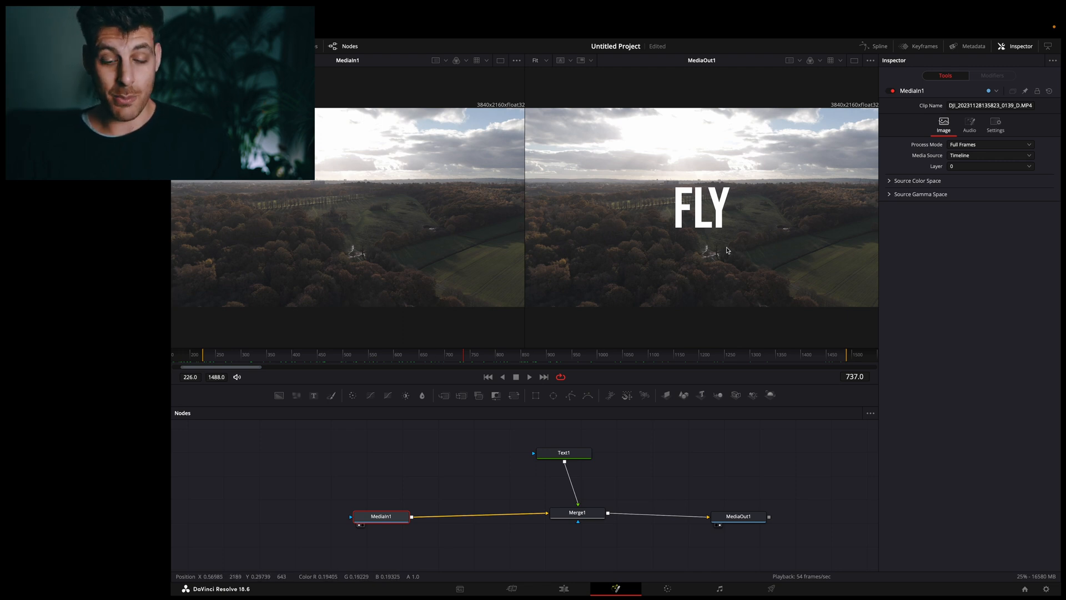
left_click(565, 454)
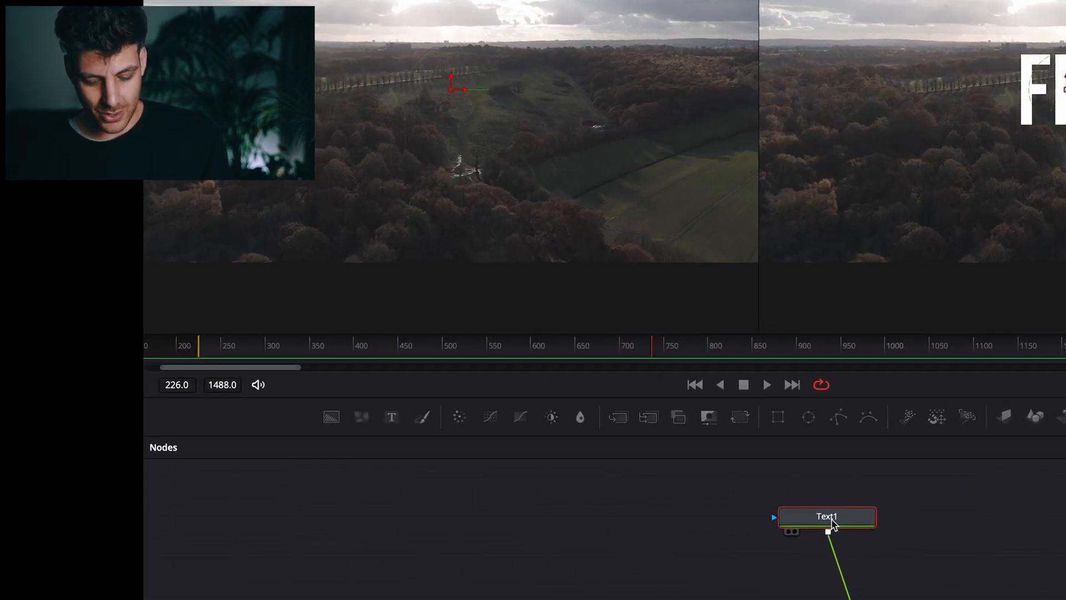
key("1")
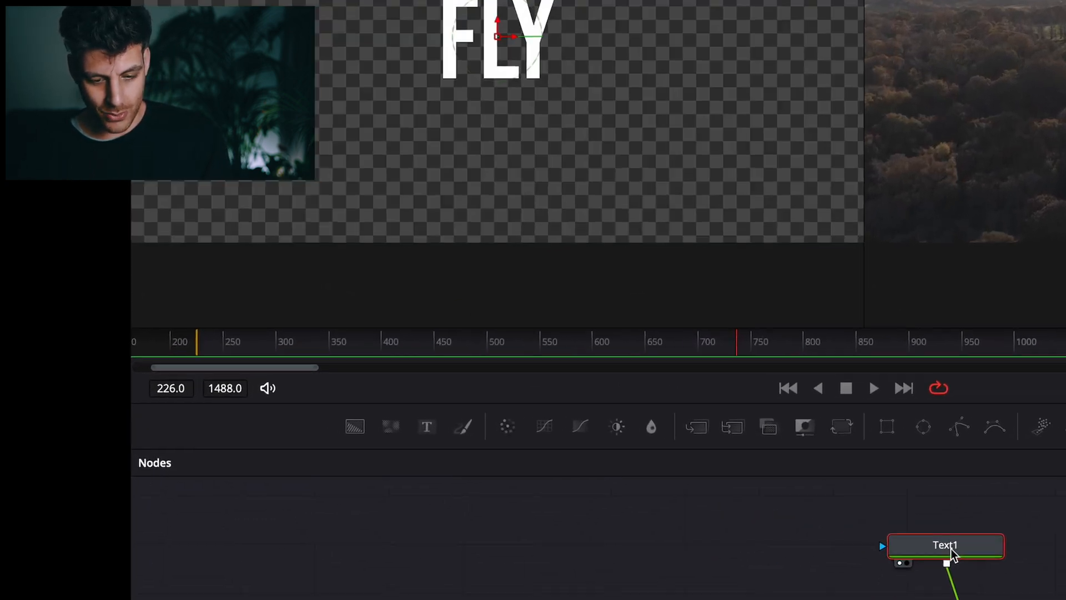
left_click(904, 576)
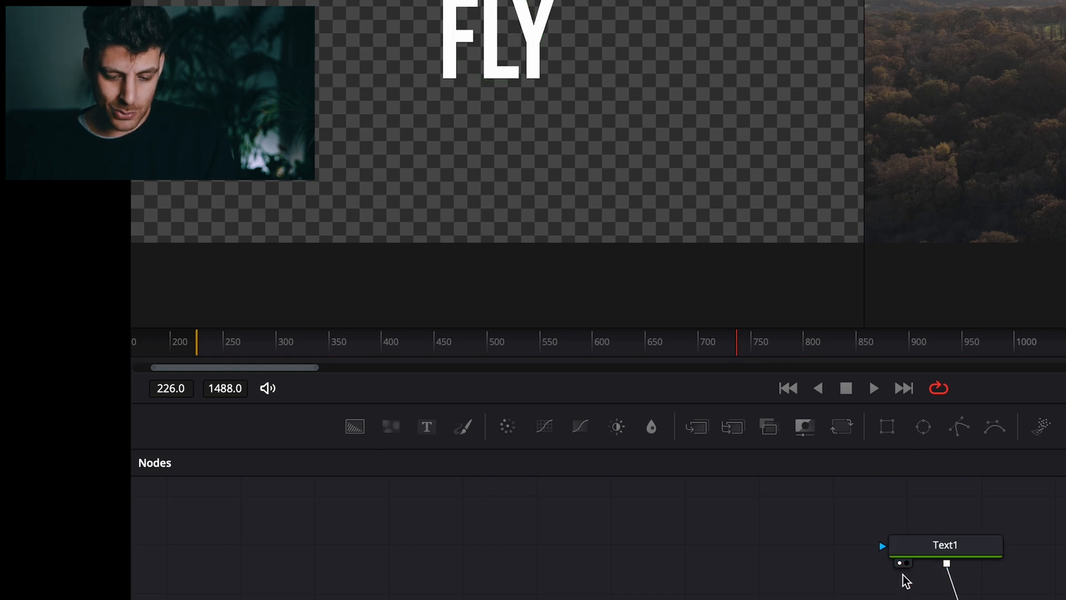
left_click(914, 548)
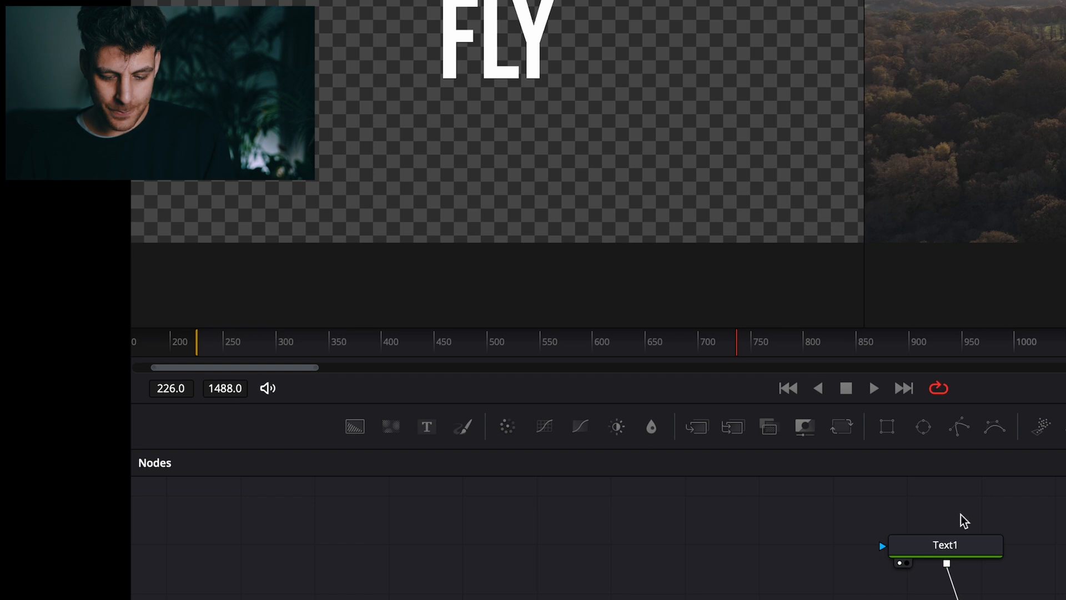
left_click(564, 592)
key("1")
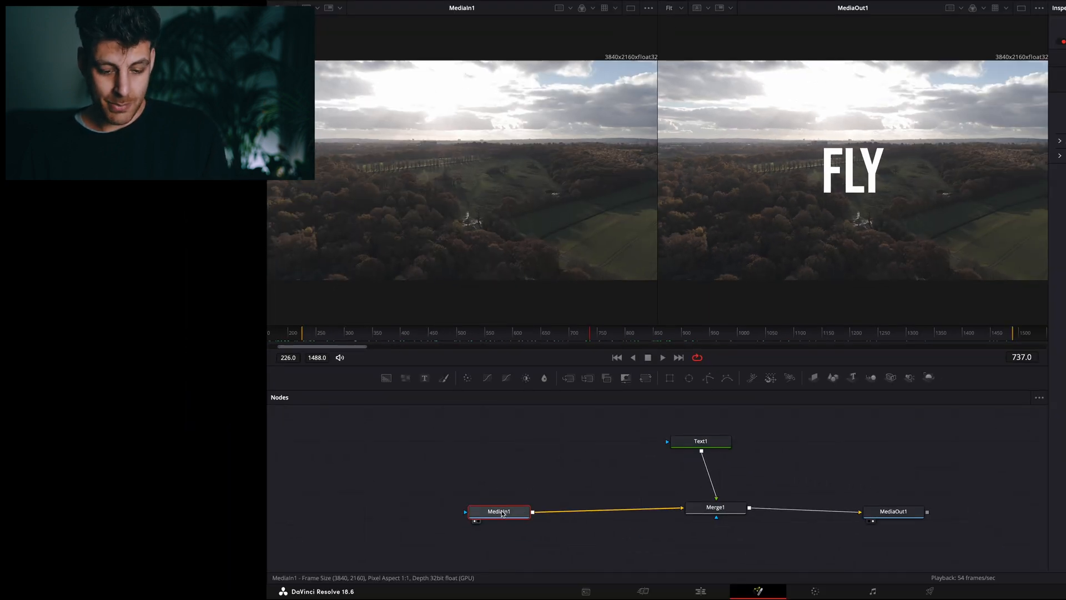
mouse_move(502, 512)
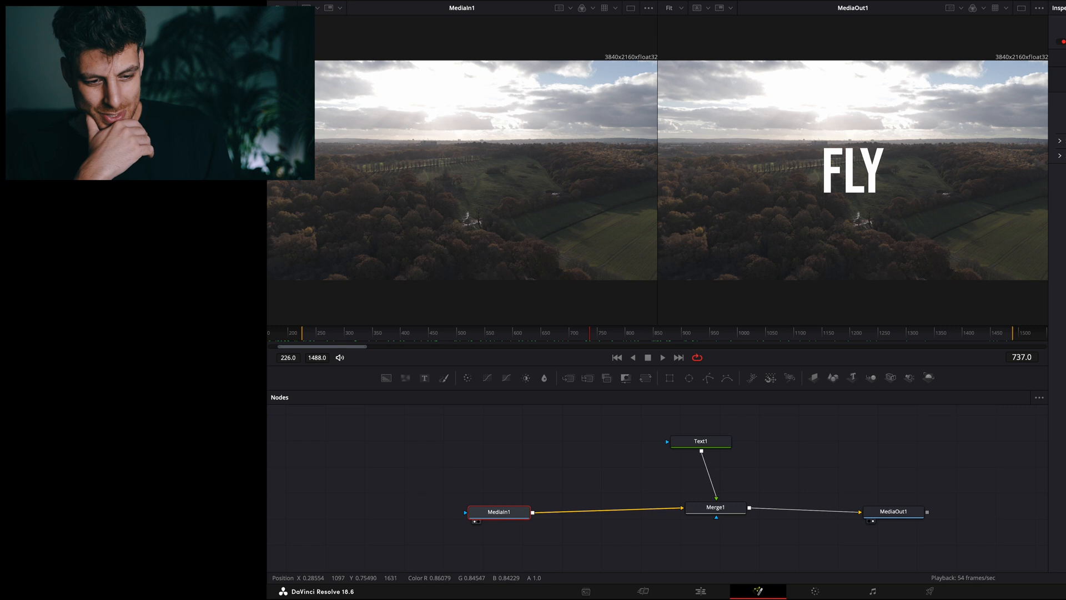
- Search the effects for Tracker, add a Planar Tracker node and feed it from the MediaIn1 output
left_click(534, 25)
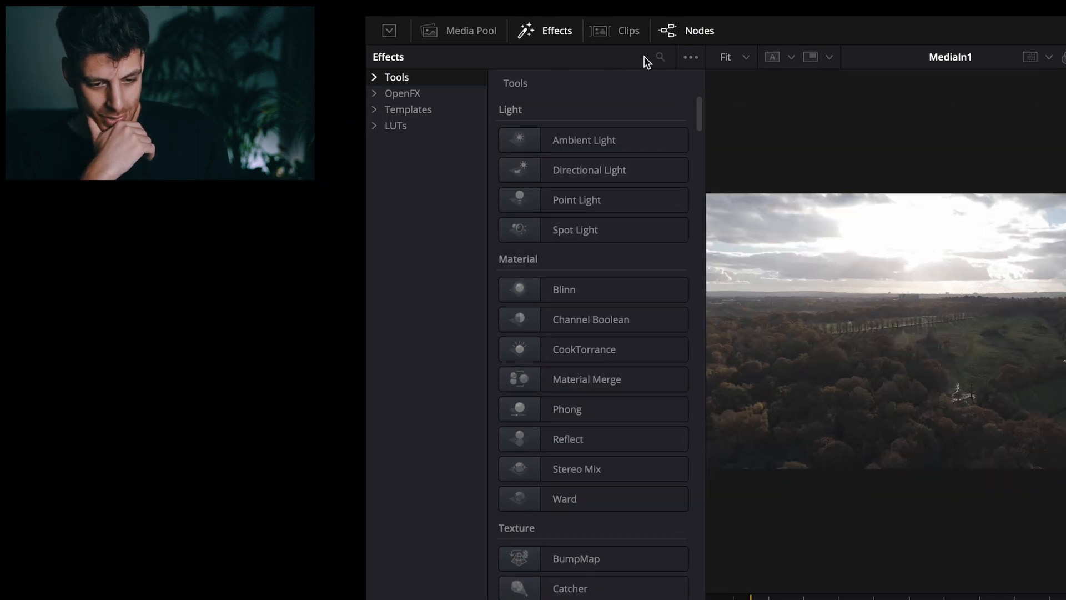
left_click(659, 57)
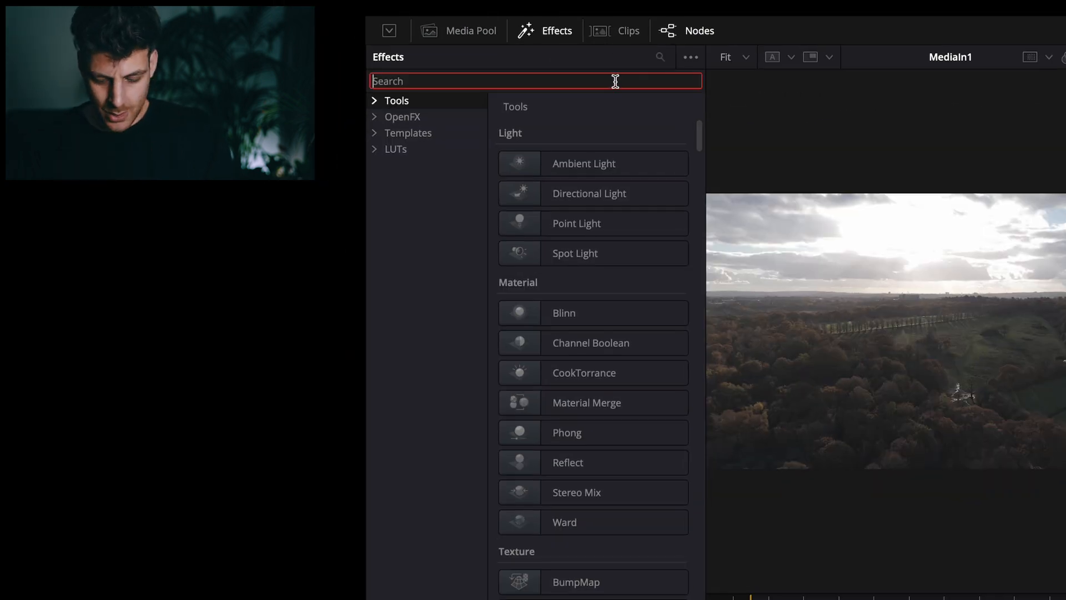
type("Tracker")
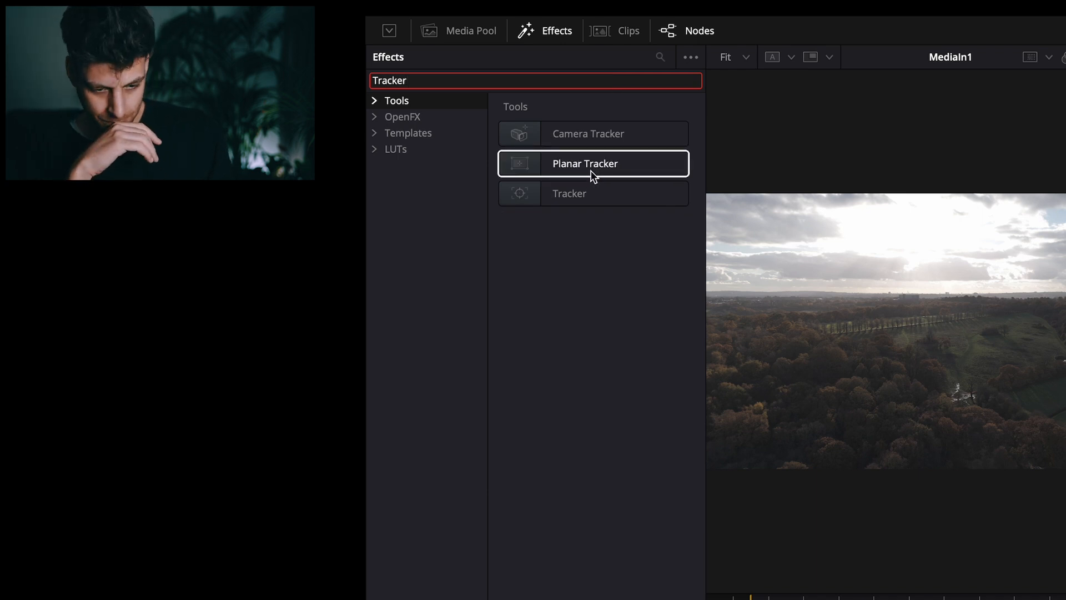
left_click_drag(588, 166, 906, 339)
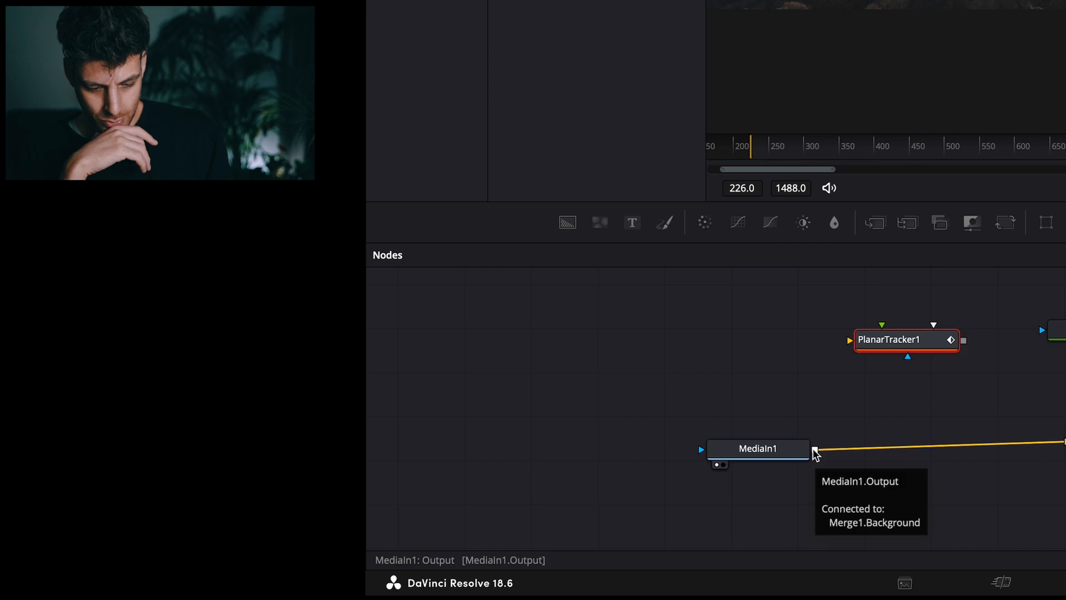
left_click_drag(815, 450, 901, 350)
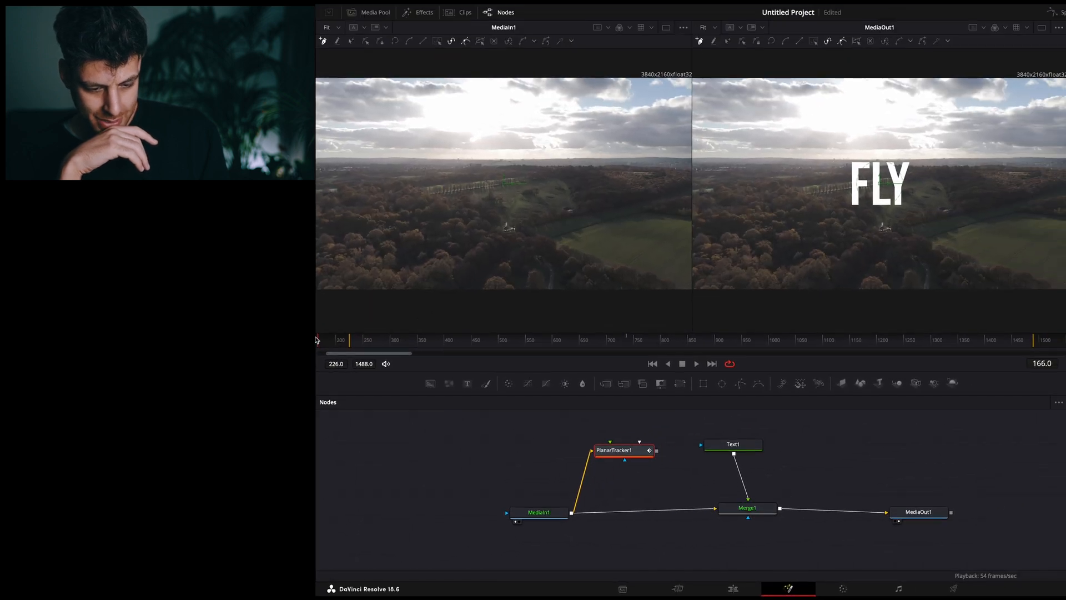
- At frame 166, draw a closed tracking outline around the grassy clearing and the tree row beside it
left_click_drag(350, 342, 343, 342)
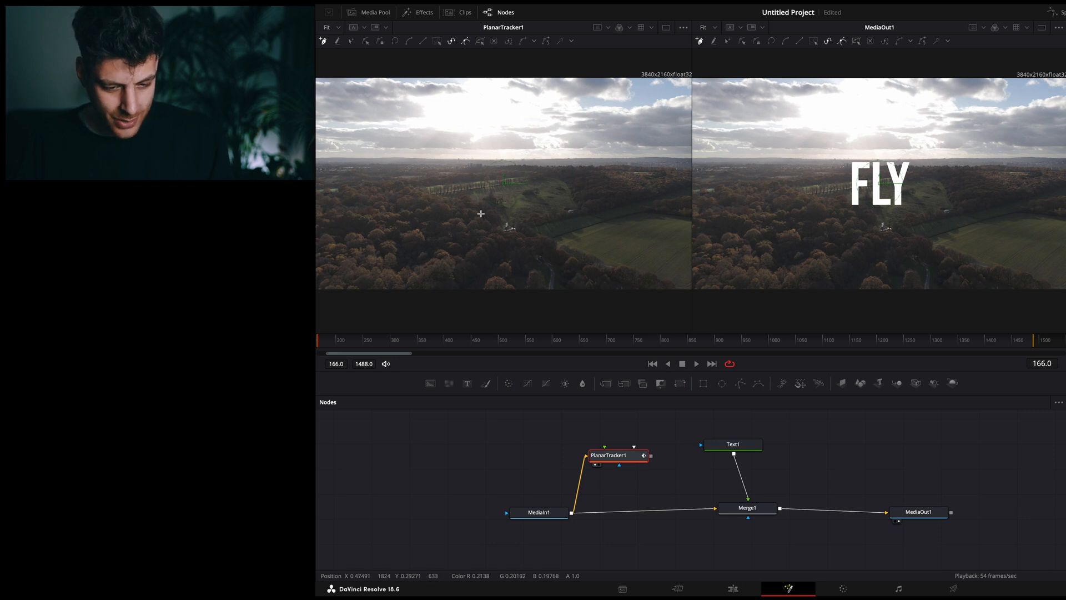
left_click(476, 181)
left_click(536, 180)
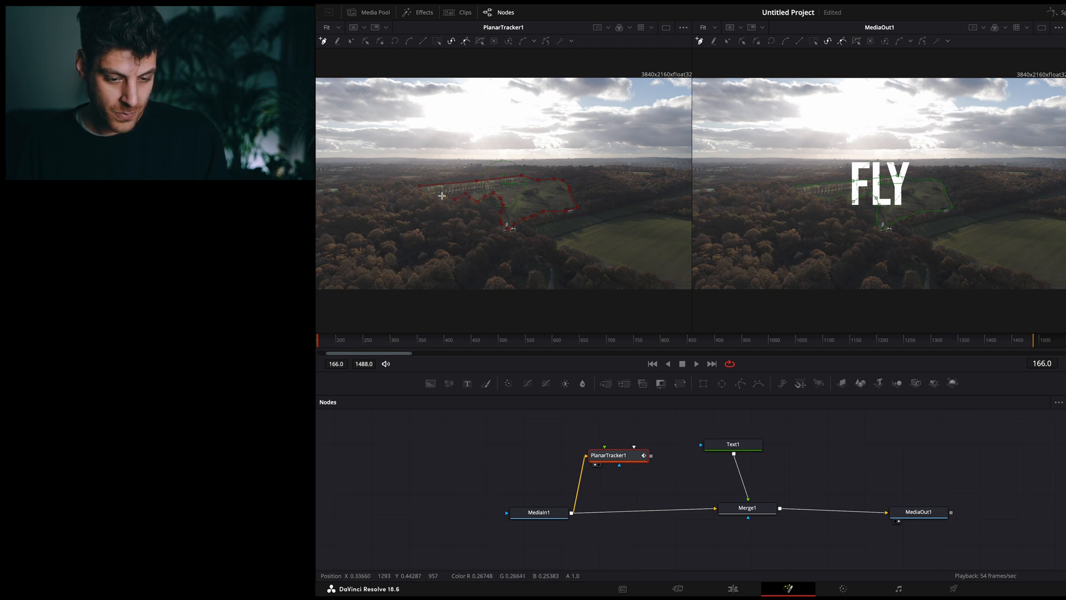
left_click(420, 186)
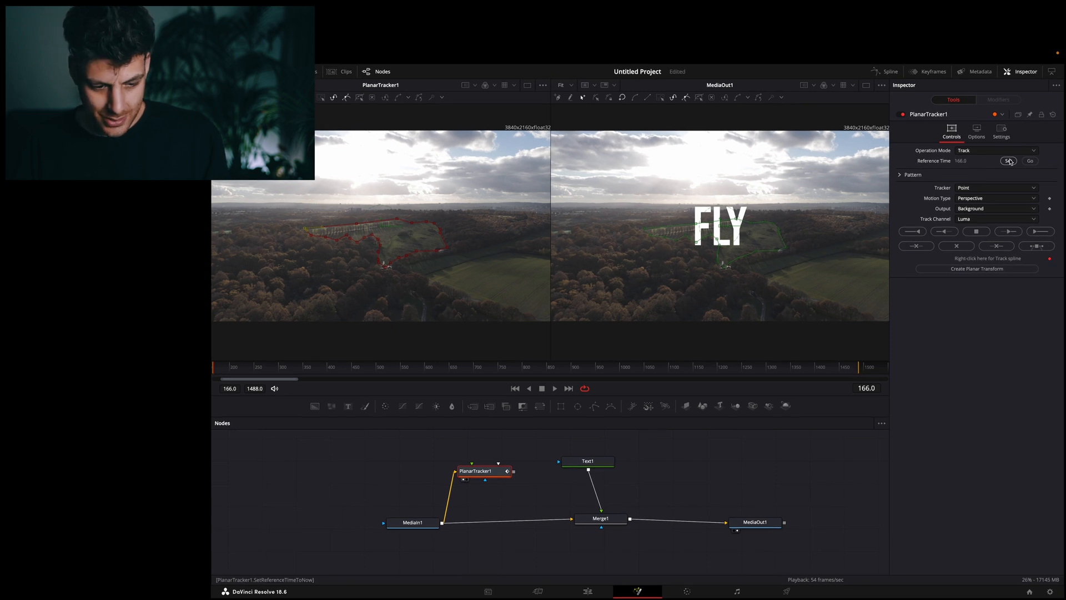
- Set the planar tracker's reference time to frame 1489 and return the playhead to frame 166
left_click(857, 374)
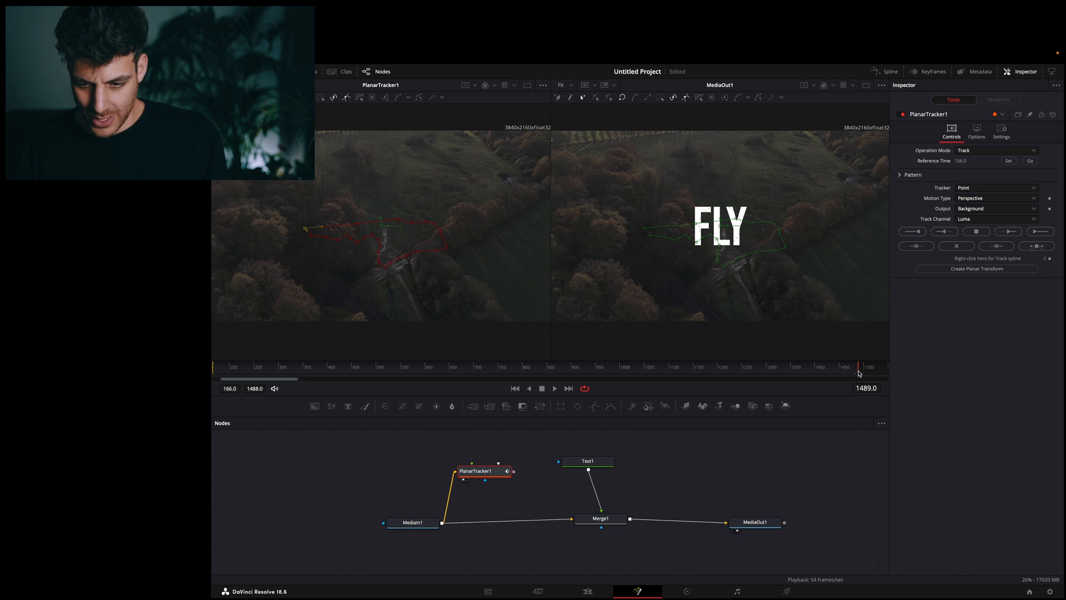
left_click(1008, 162)
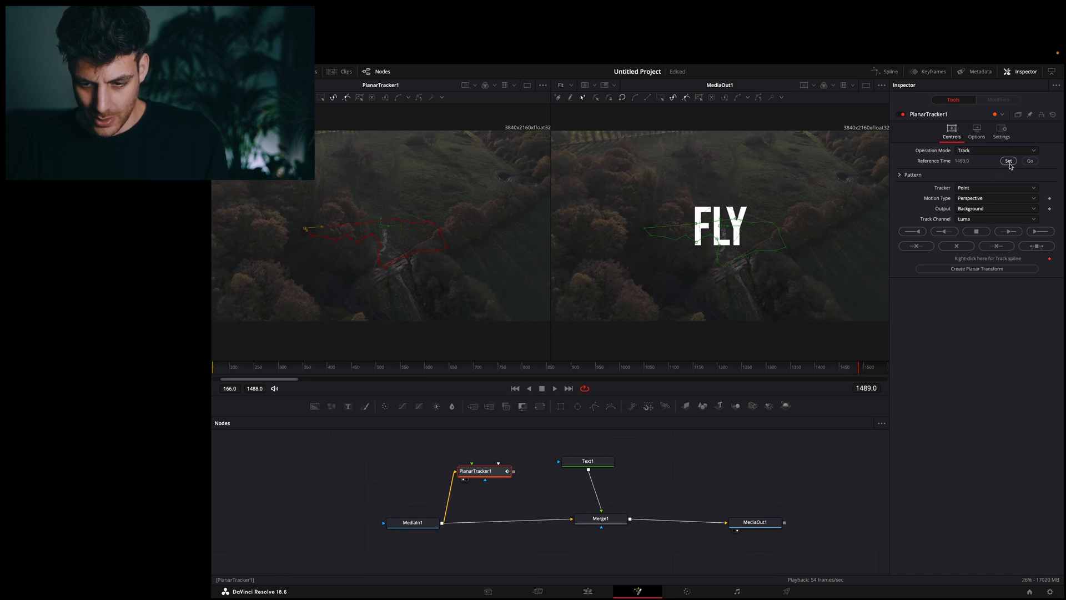
left_click_drag(659, 372, 212, 374)
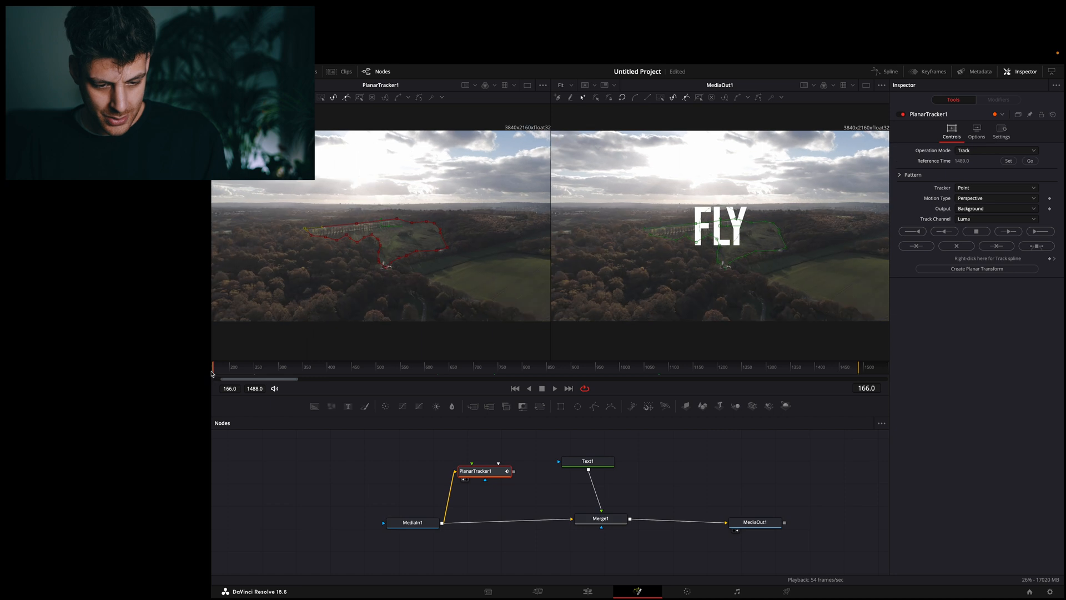
- Track the outlined landscape area forward from frame 166 to the end of the range and scrub back through the tracked footage
left_click(1036, 232)
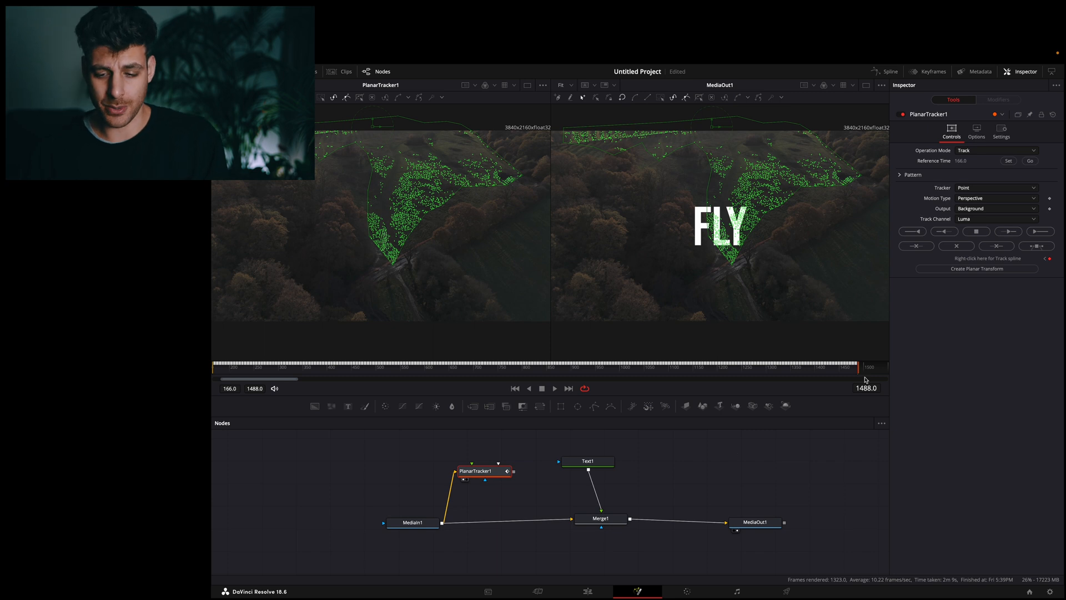
left_click_drag(849, 367, 616, 372)
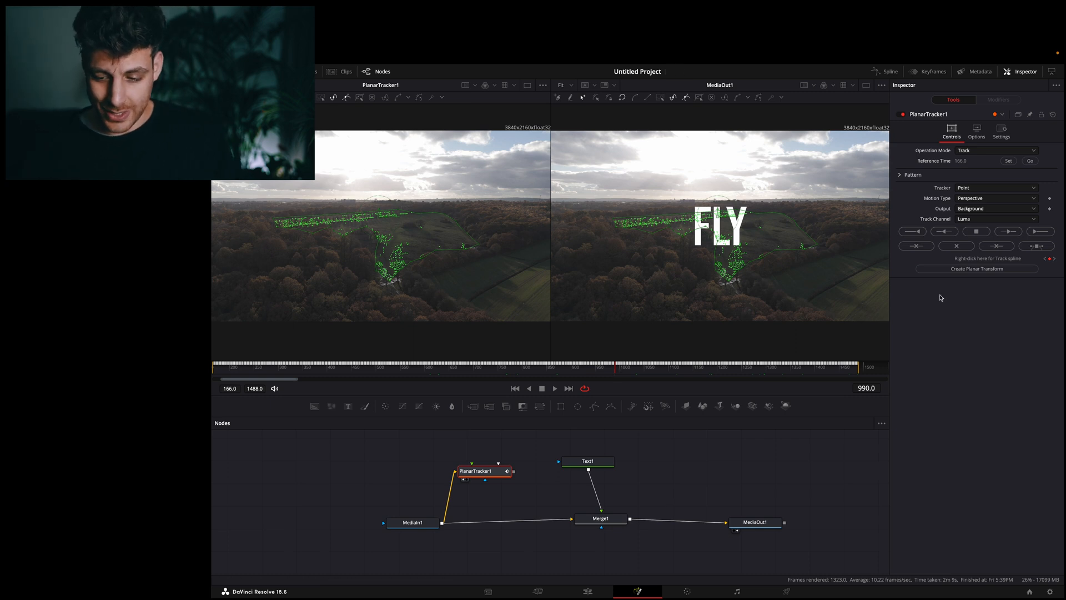
- Create a planar transform from the planar tracker and insert it between the Text1 and Merge1 nodes
left_click(973, 271)
left_click(275, 461)
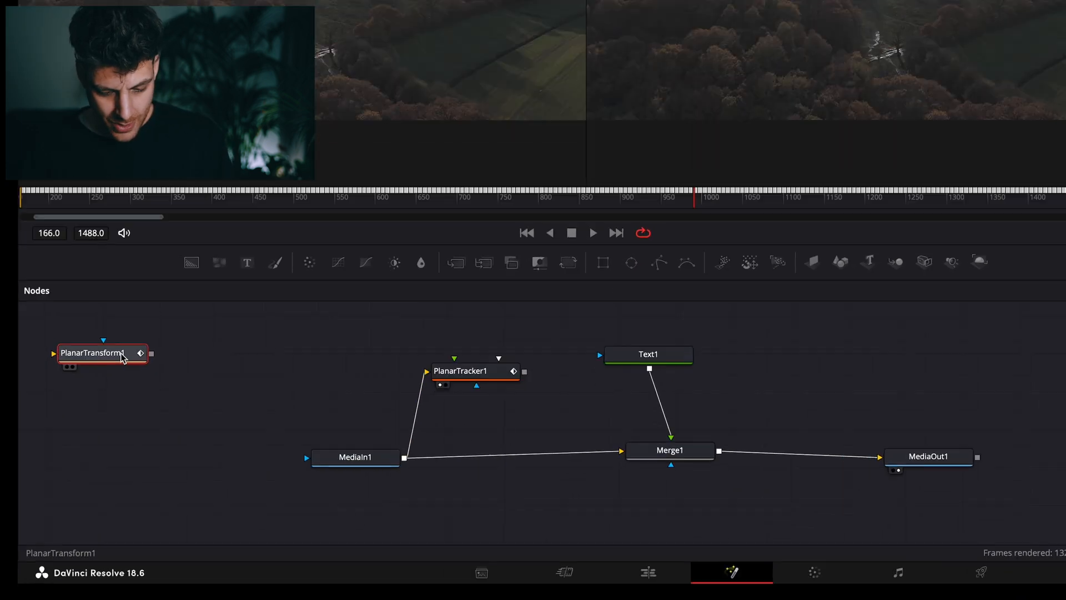
left_click_drag(273, 463, 618, 495)
left_click_drag(700, 413, 660, 412)
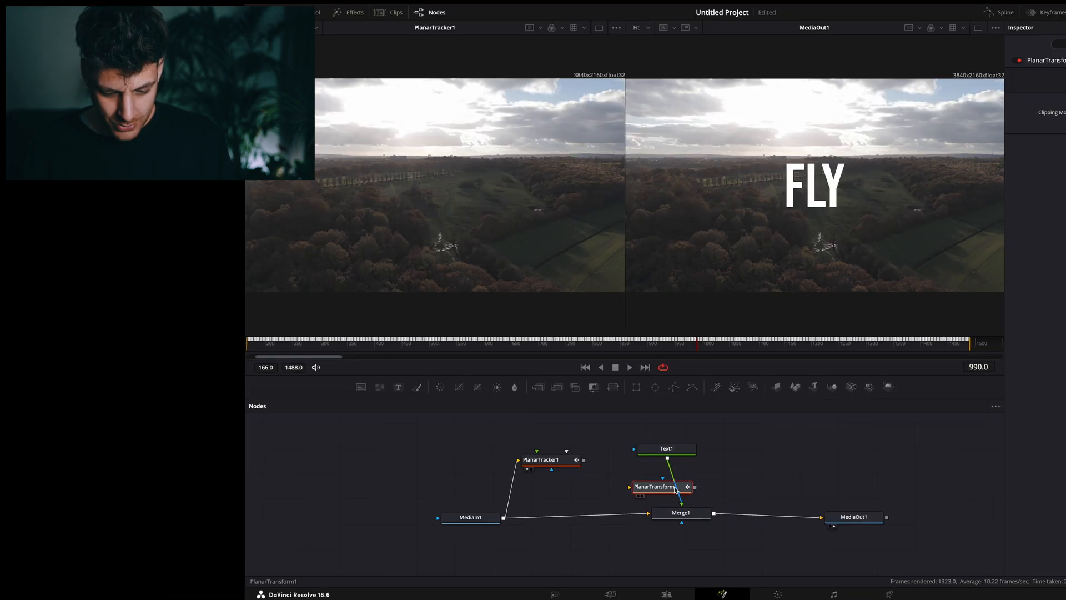
left_click_drag(675, 489, 688, 480)
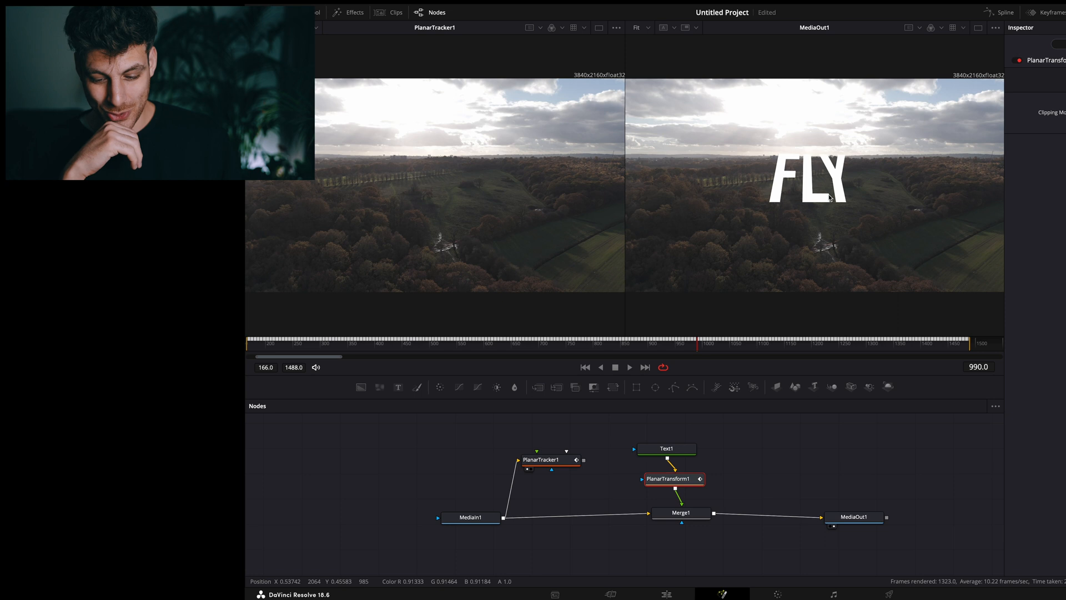
- From frame 166, select Text1, space out the FLY letters lower over the landscape, and review the title's tracked motion
left_click_drag(680, 350, 245, 343)
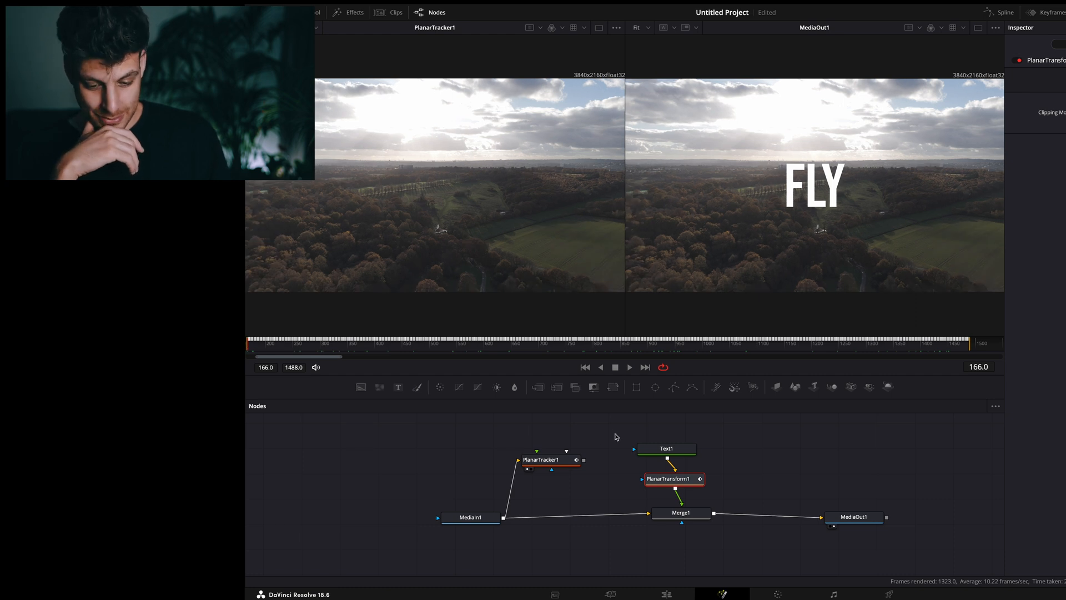
left_click(660, 453)
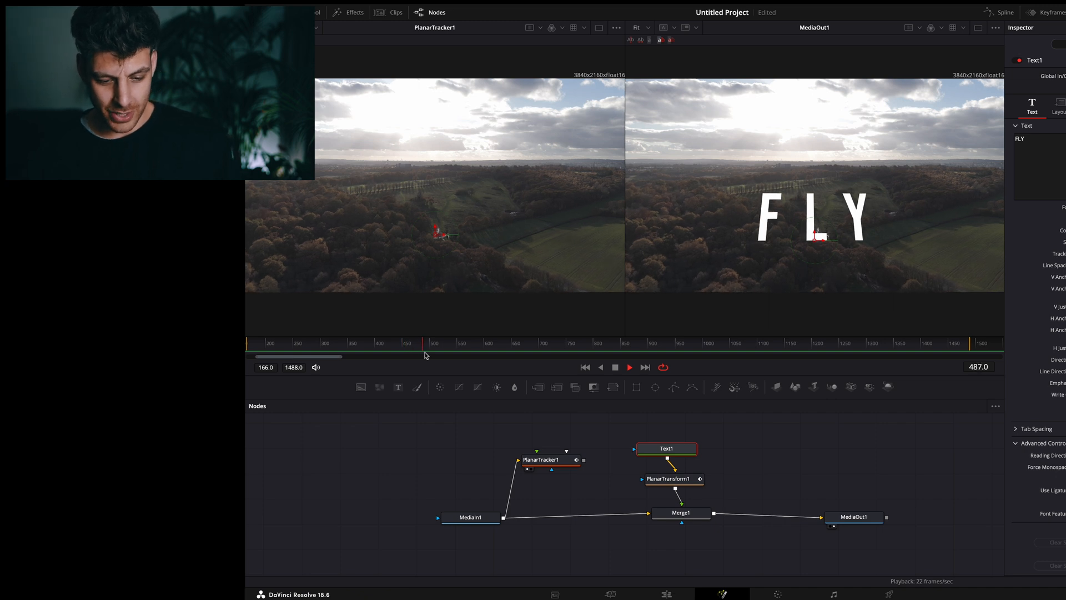
left_click_drag(442, 345, 710, 337)
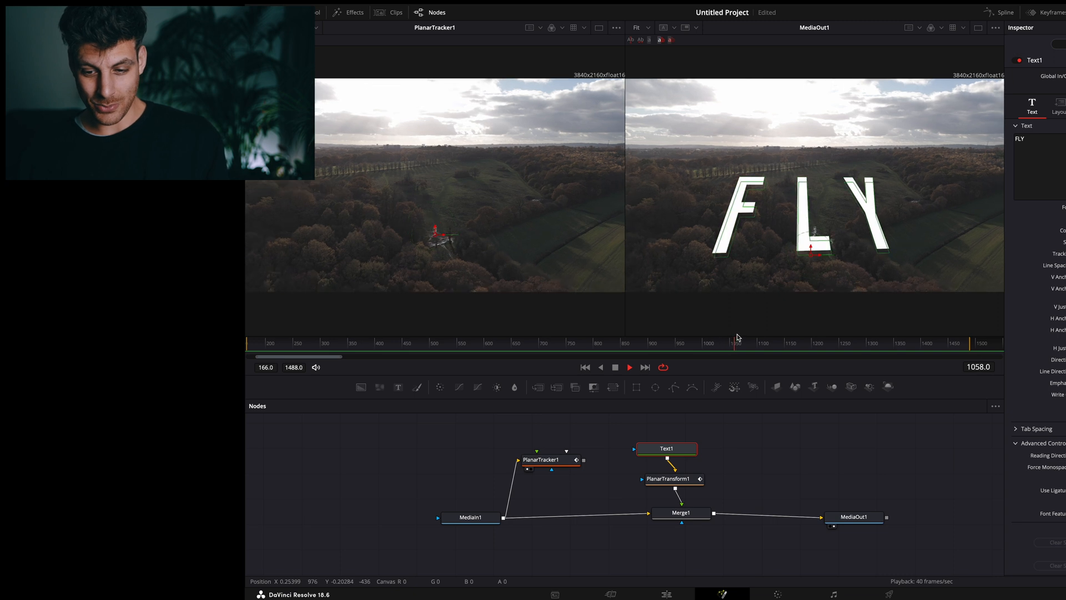